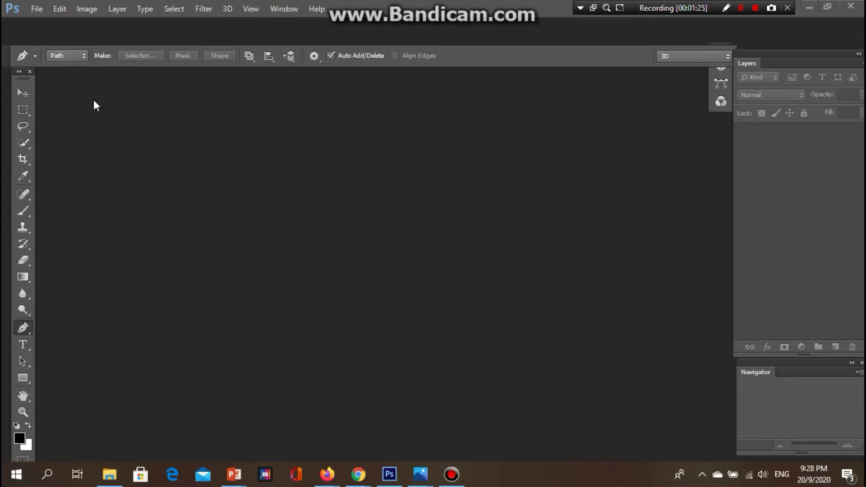
Open the image 7c305b0518d099703d28e0dfd9a22ba3 from the Pictures folder
left_click(31, 11)
key("Escape")
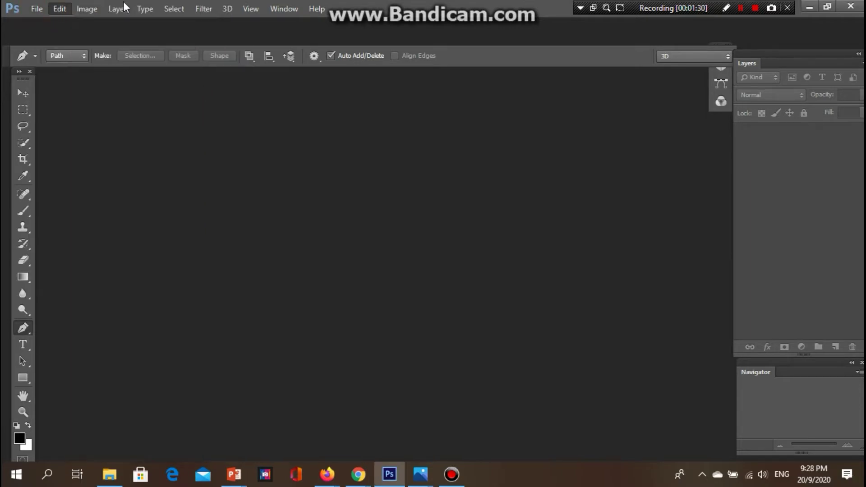
left_click(59, 10)
left_click(34, 10)
left_click(37, 9)
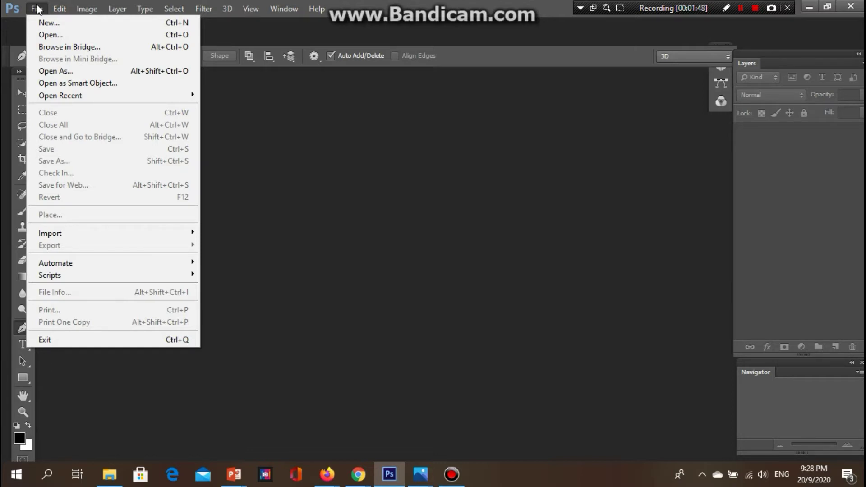
left_click(43, 34)
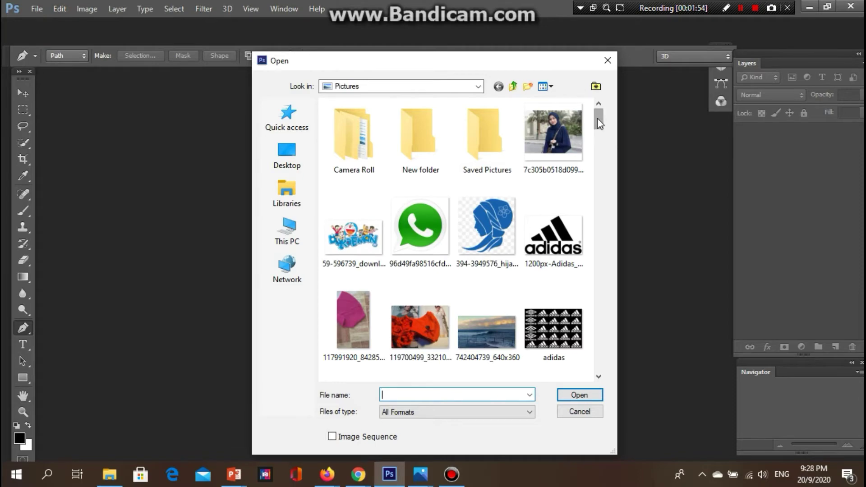
mouse_move(597, 118)
left_mouse_down()
mouse_move(599, 293)
mouse_move(600, 265)
mouse_move(613, 250)
mouse_move(624, 115)
mouse_move(597, 143)
mouse_move(598, 116)
left_mouse_up()
left_click(546, 126)
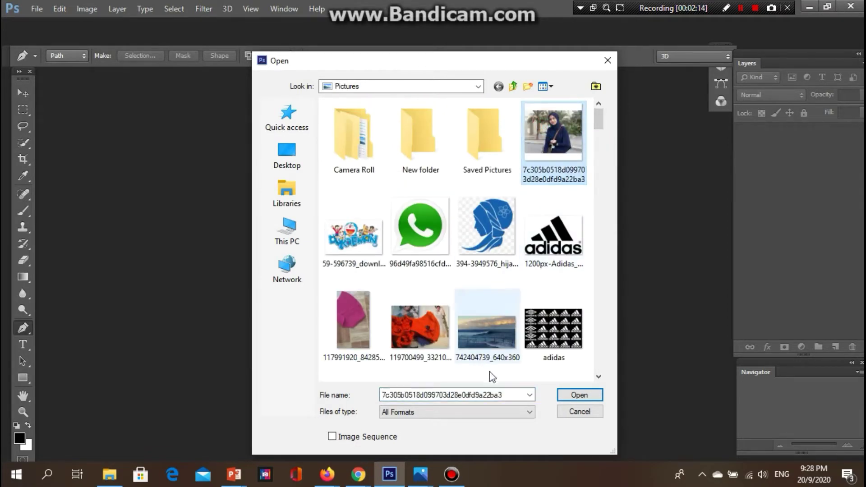
left_click(578, 395)
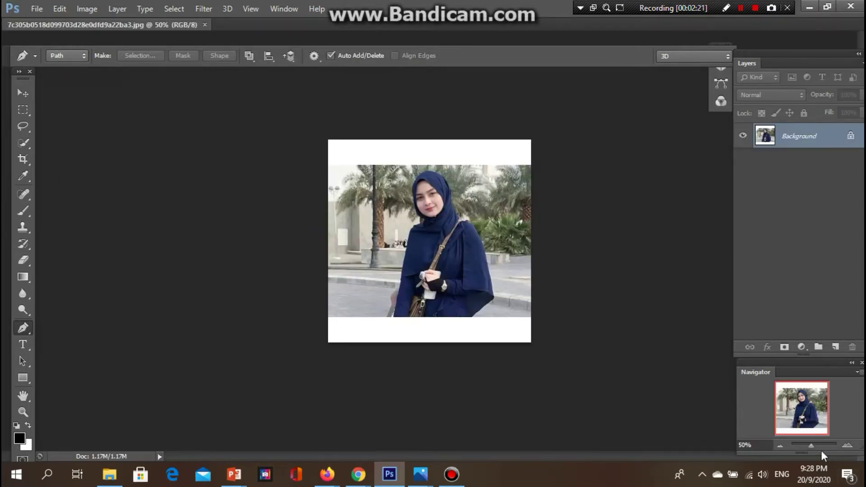
Start a Pen tool path at the base of the woman's sleeve beside the bag and trace up the arm to the shoulder
left_click_drag(811, 445, 813, 445)
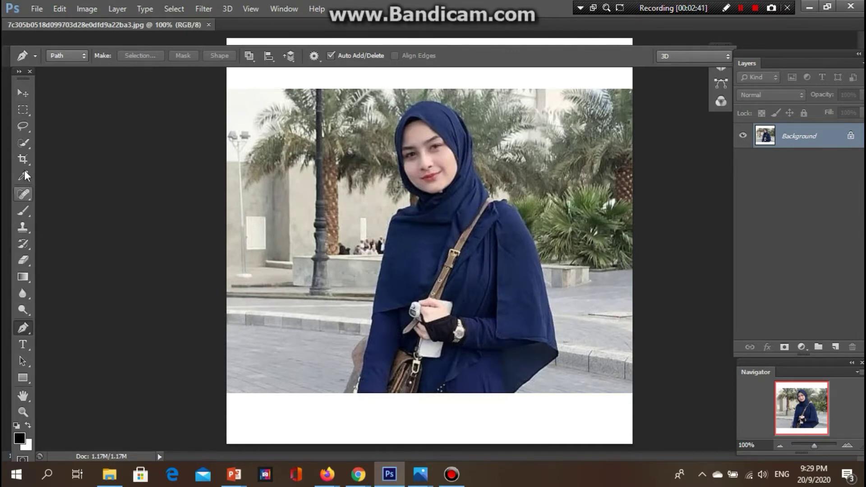
left_click(22, 143)
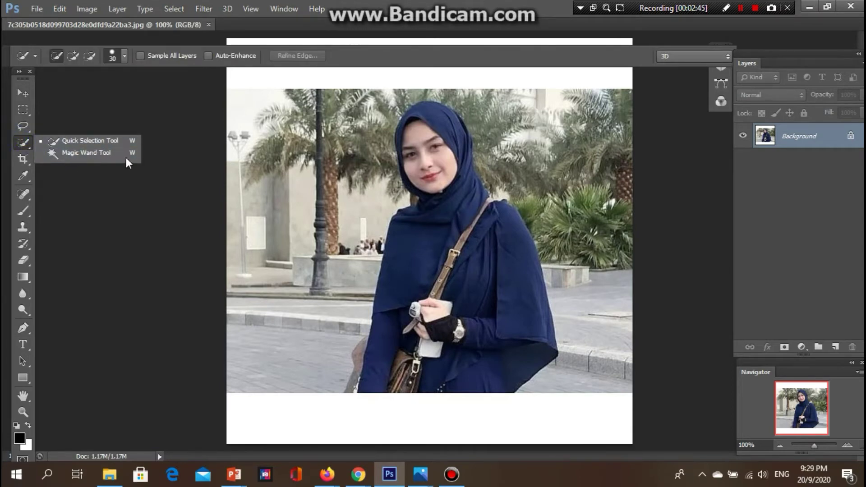
left_click(22, 328)
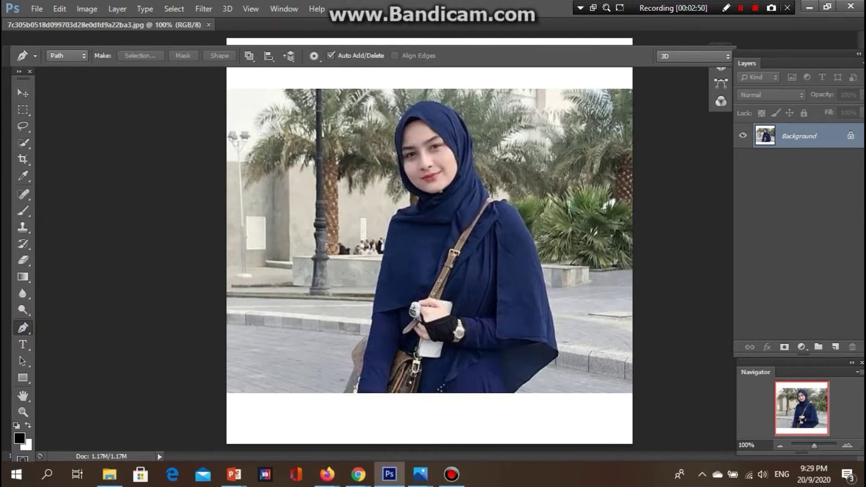
left_click(359, 392)
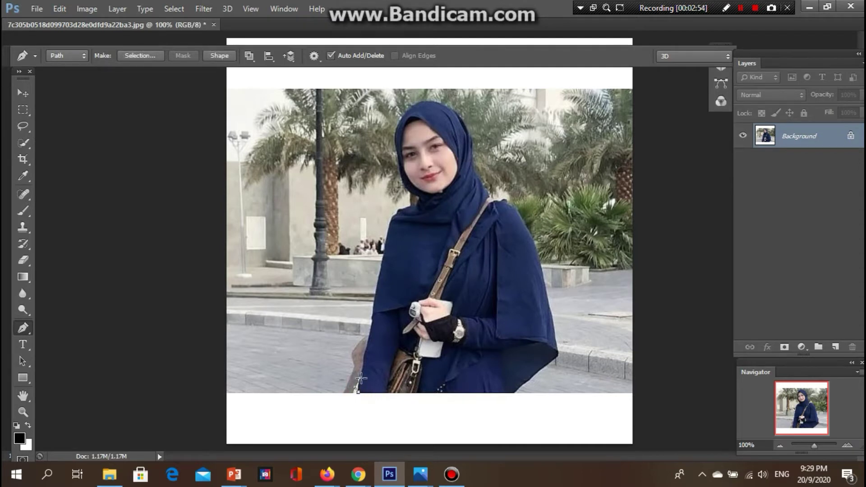
left_click(371, 325)
left_click(392, 219)
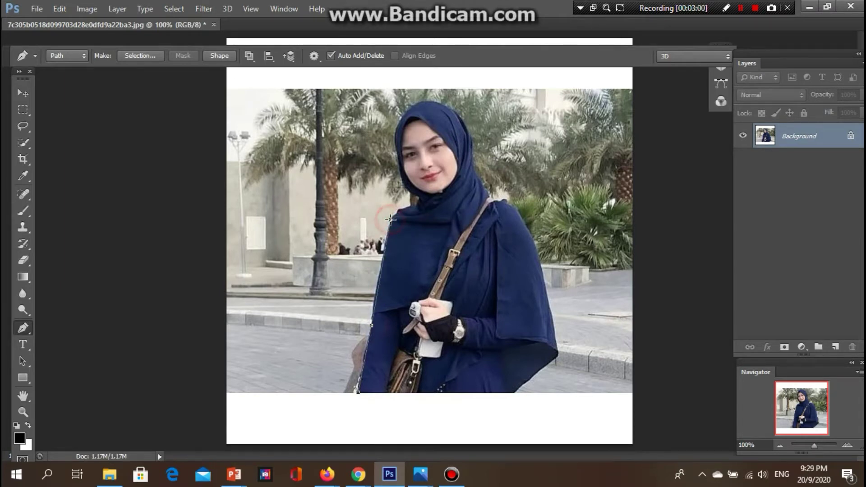
left_click_drag(392, 218, 397, 192)
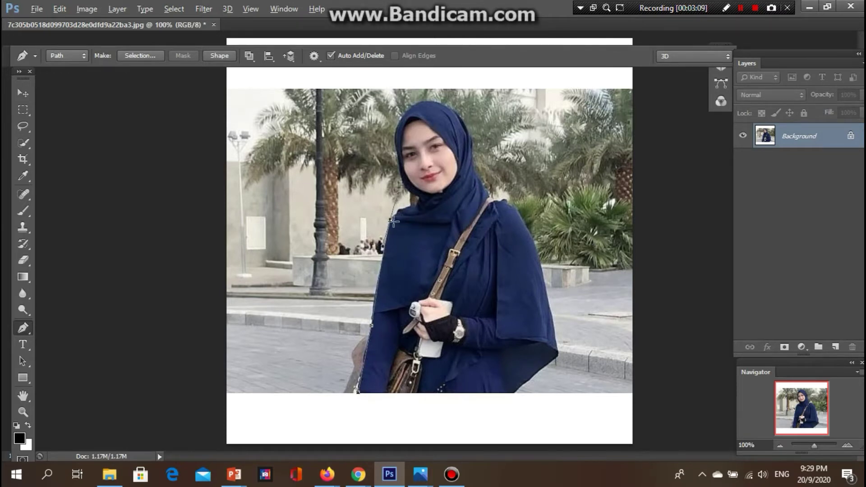
left_click(390, 220, "alt")
Continue the path with closely spaced anchor points over the shoulder and up the neck to the cheek side of the headscarf
left_click(395, 216)
left_click(397, 210)
left_click(399, 208)
left_click(404, 207)
left_click(409, 206)
left_click(410, 193)
left_click(406, 188)
left_click(403, 181)
left_click(400, 170)
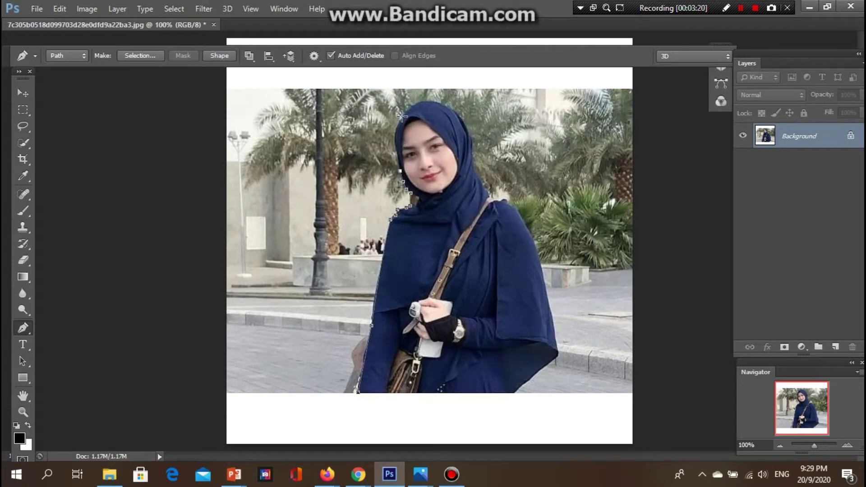
Trace the path around the top of the headscarf and down its far side to the shoulder with the bag strap
left_click(401, 116)
left_click_drag(416, 113, 416, 111)
left_click(404, 117, "alt")
left_click(413, 107)
left_click_drag(443, 104, 464, 117)
left_click(444, 103)
left_click(471, 134)
left_click(473, 166)
left_click(473, 167)
left_click(481, 181)
left_click(492, 196)
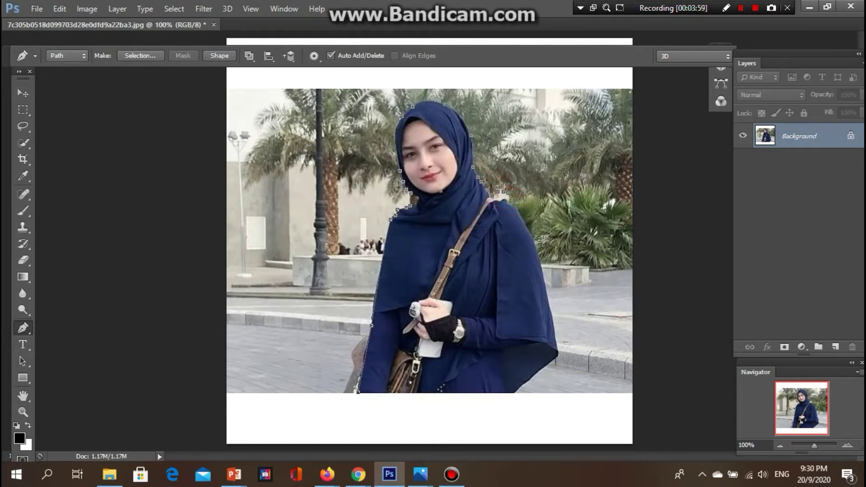
left_click(550, 294)
left_click(558, 352)
key("ctrl+alt+z")
key("ctrl+alt+z")
Extend the path over the bag-strap shoulder onto the upper cape edge, stepping back the misplaced anchor points farther down
left_click(515, 206)
left_click(531, 233)
left_click(554, 329)
left_click(60, 9)
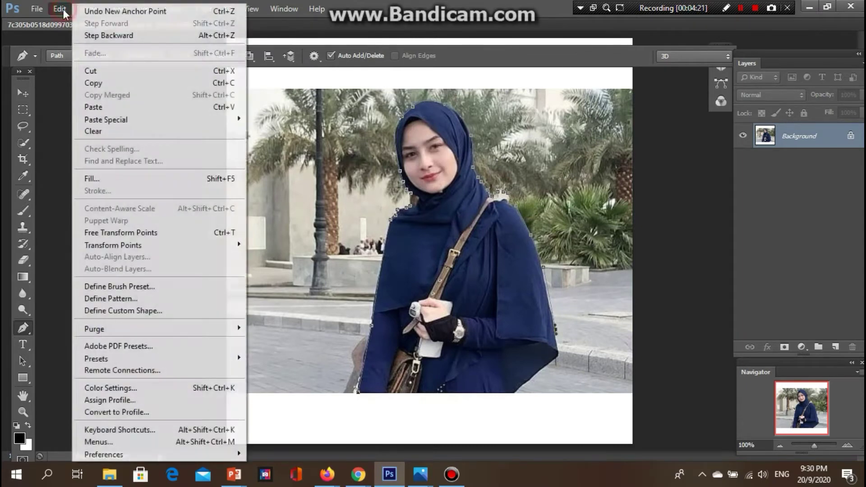
left_click(102, 35)
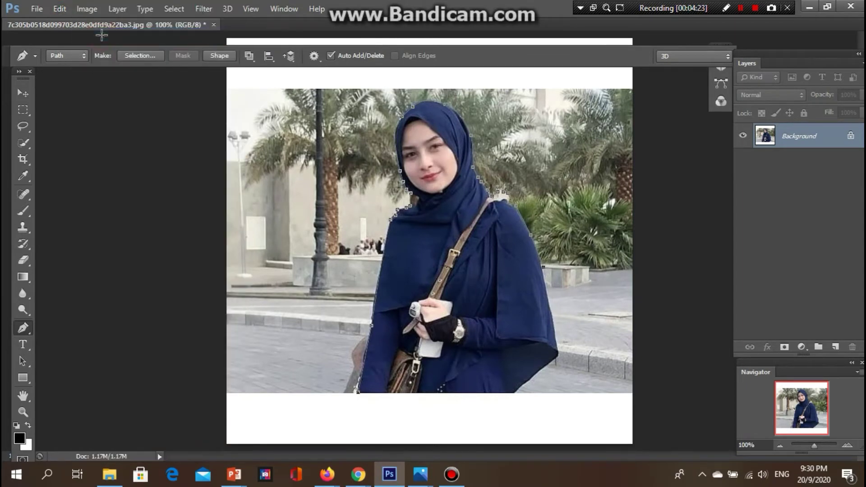
left_click(59, 9)
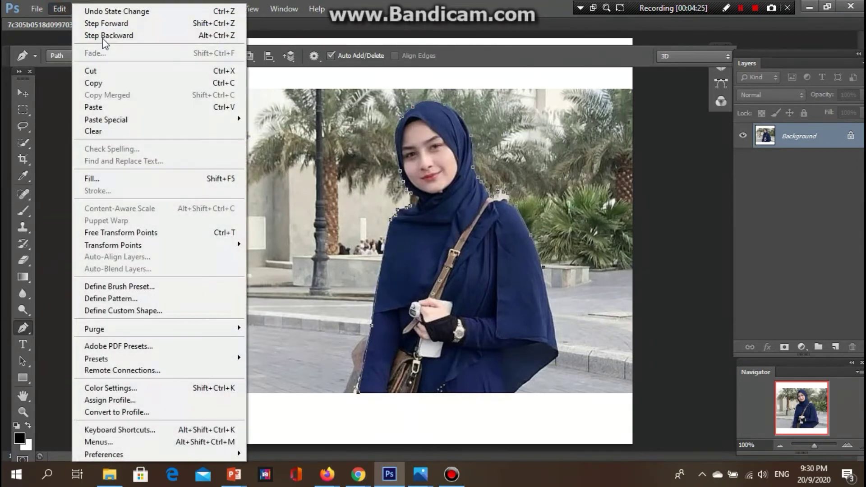
left_click(102, 36)
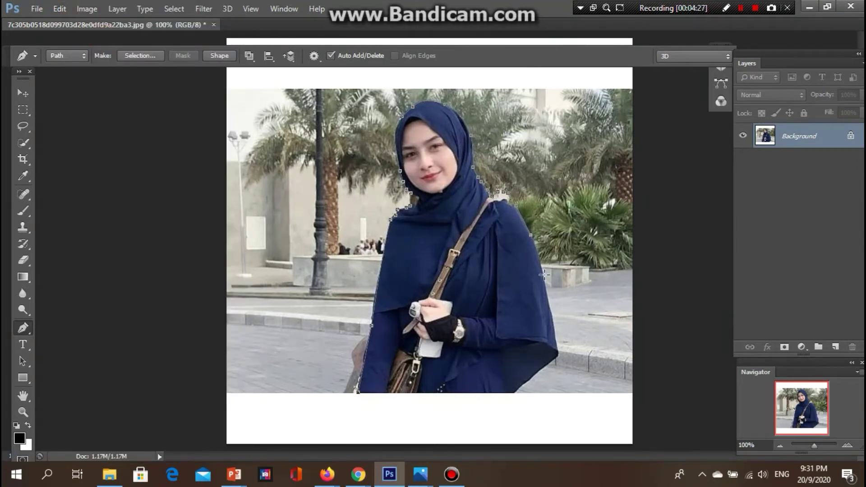
Trace the path down the cape's outer edge and around its hem, then close it along the photo's lower edge
left_click(544, 276)
left_click(552, 317)
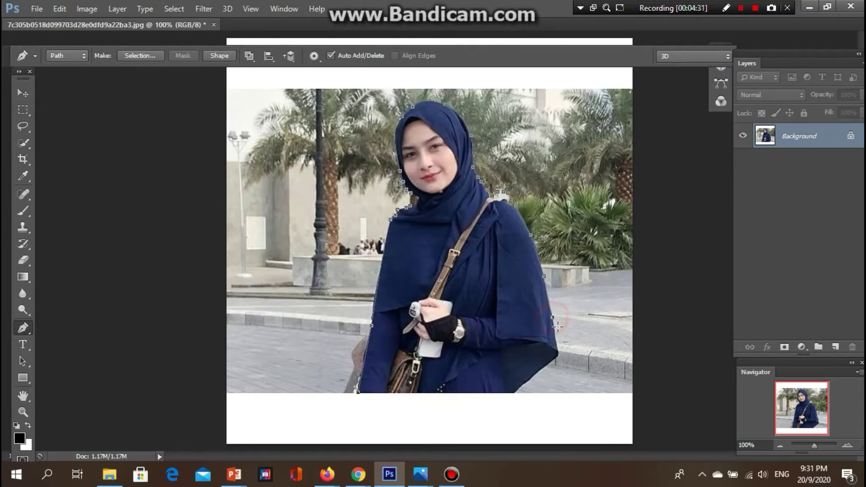
left_click(559, 354)
left_click(545, 365)
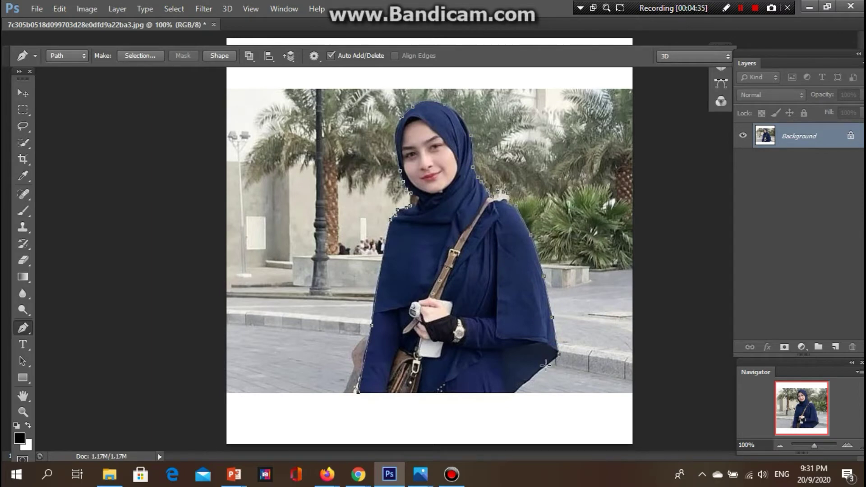
left_click(523, 385)
left_click(514, 393)
left_click(357, 392)
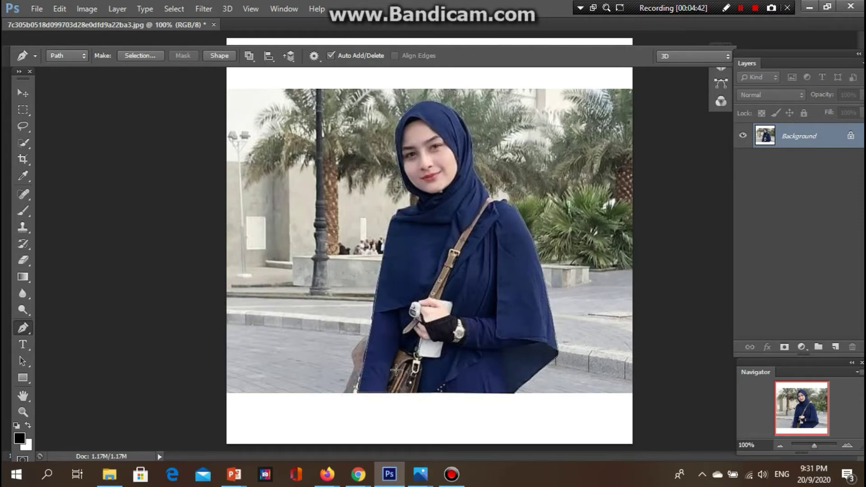
Convert the closed path into a new anti-aliased selection with a feather radius of 0 pixels
right_click(433, 339)
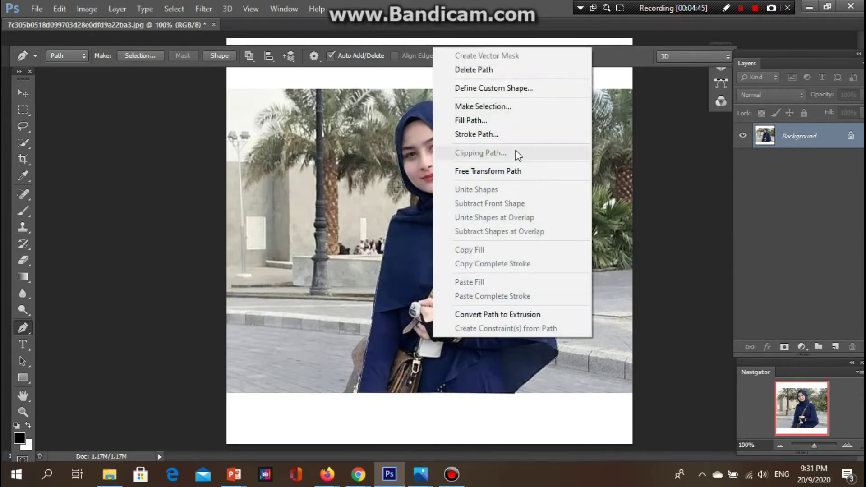
left_click(500, 107)
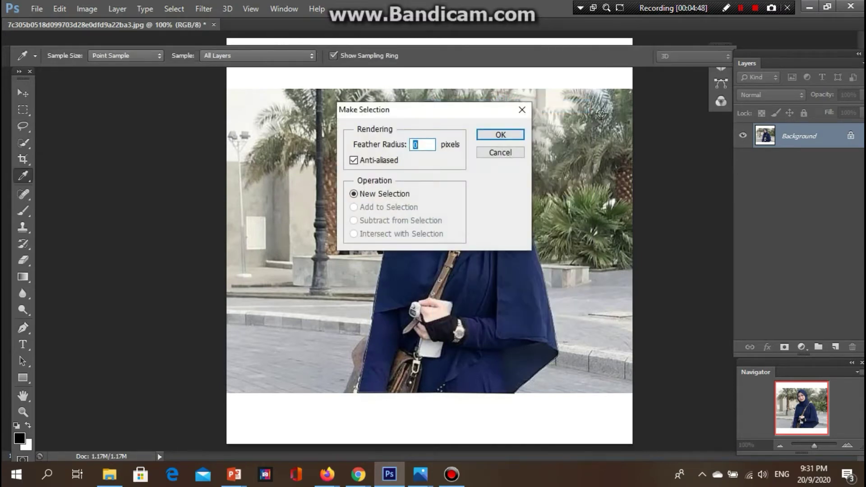
left_click(496, 134)
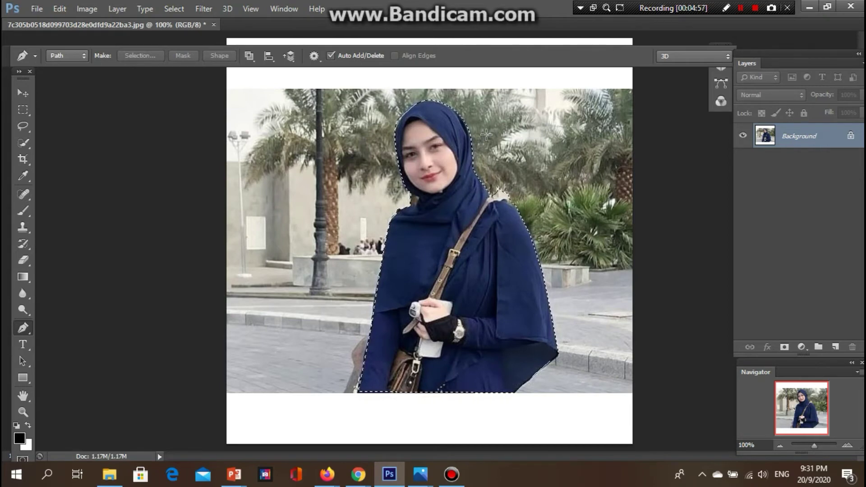
Copy the selected woman to a new layer and duplicate the Background layer
key("ctrl+j")
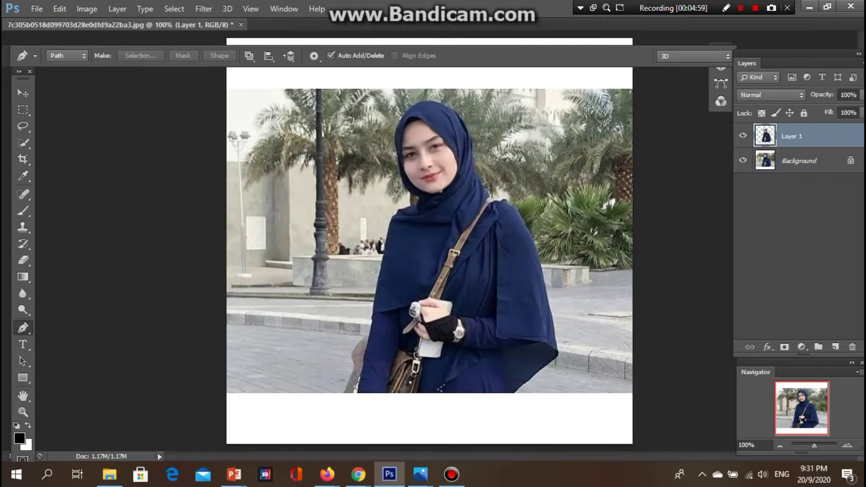
left_click(818, 163)
left_click_drag(819, 165, 836, 346)
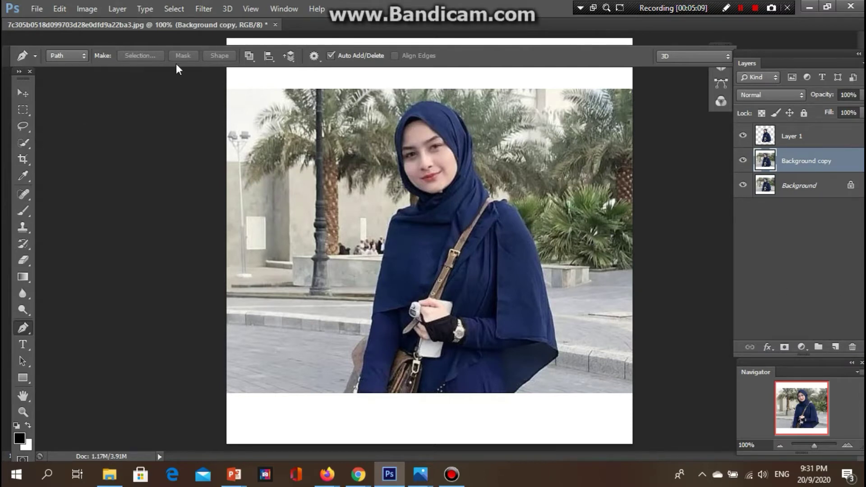
Apply a Gaussian Blur with a radius of 2.8 pixels to the Background copy layer, comparing weaker and stronger radii in the preview
left_click(204, 9)
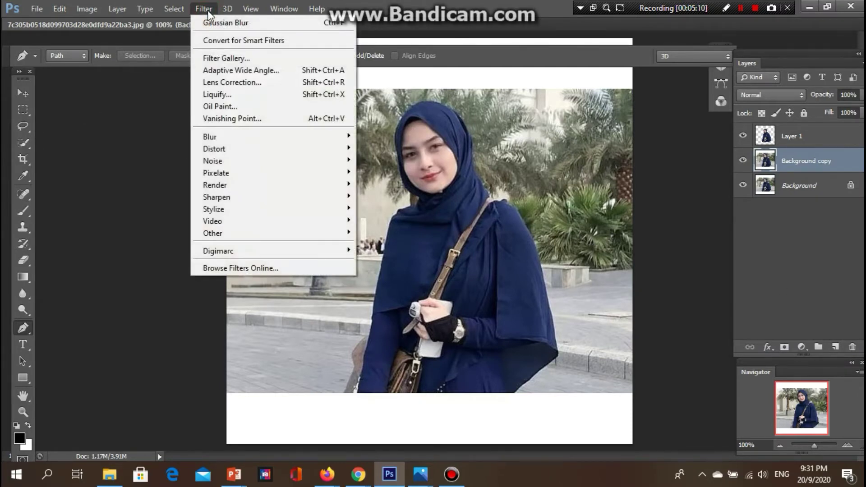
mouse_move(208, 136)
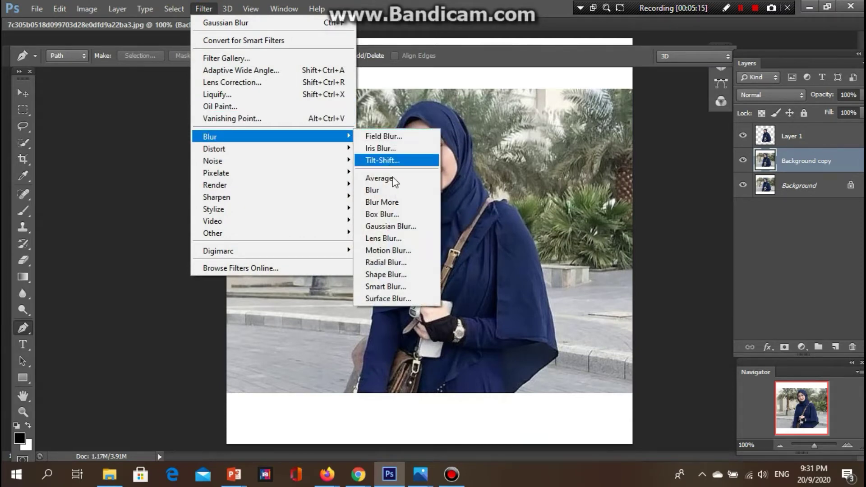
left_click(405, 230)
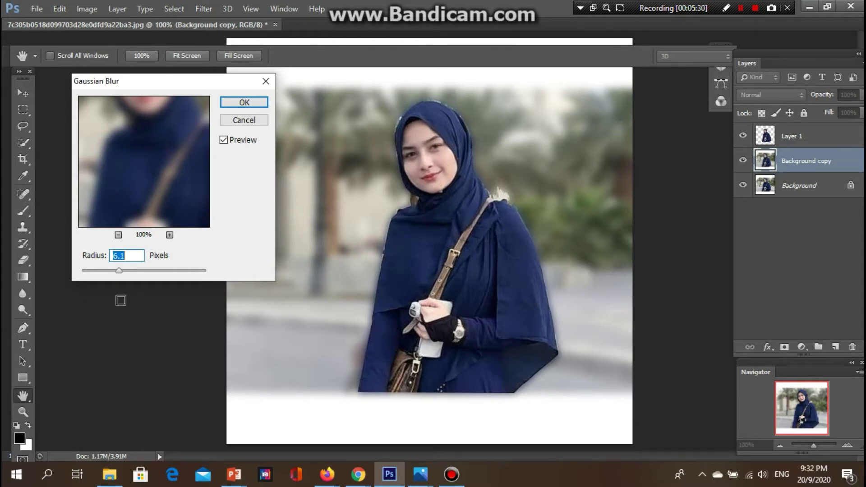
left_click_drag(116, 274, 107, 271)
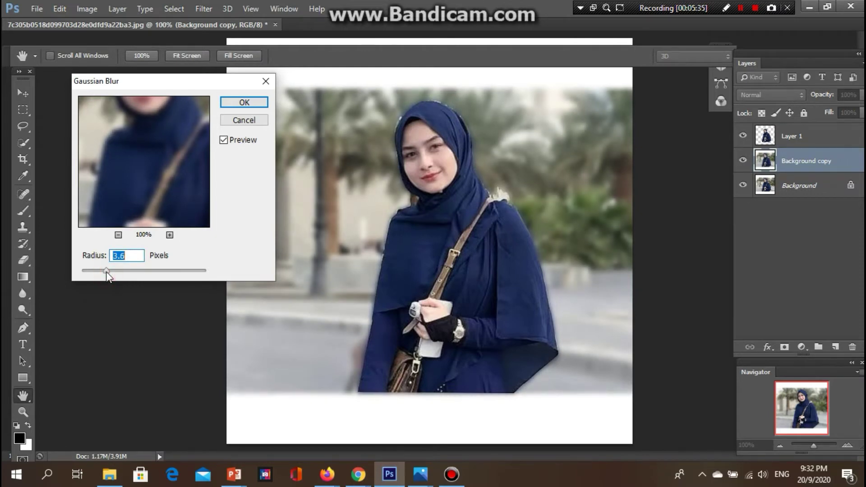
left_click(101, 272)
left_click(98, 272)
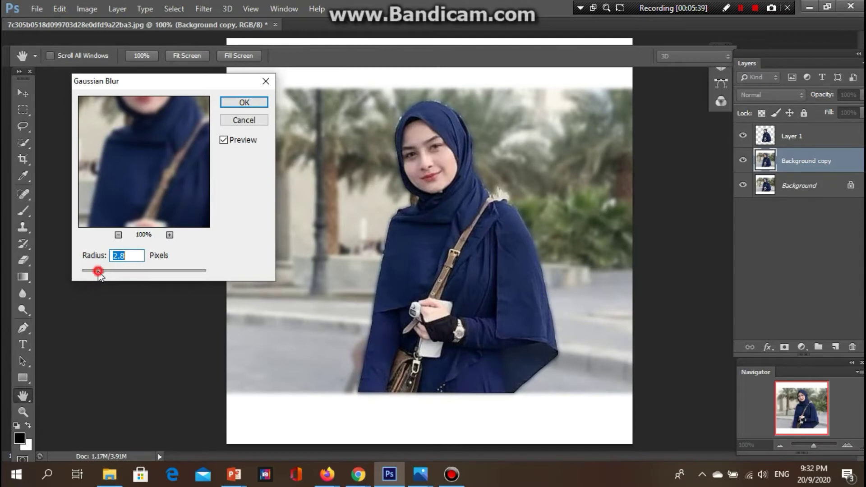
left_click(93, 271)
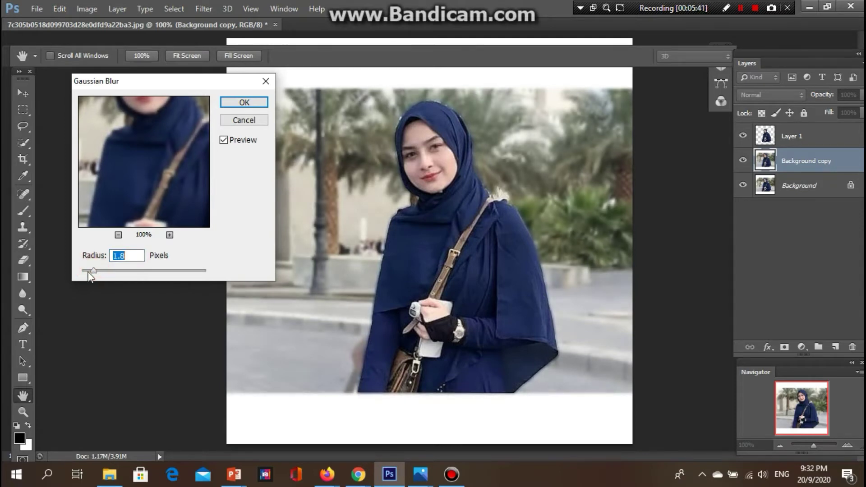
left_click(88, 271)
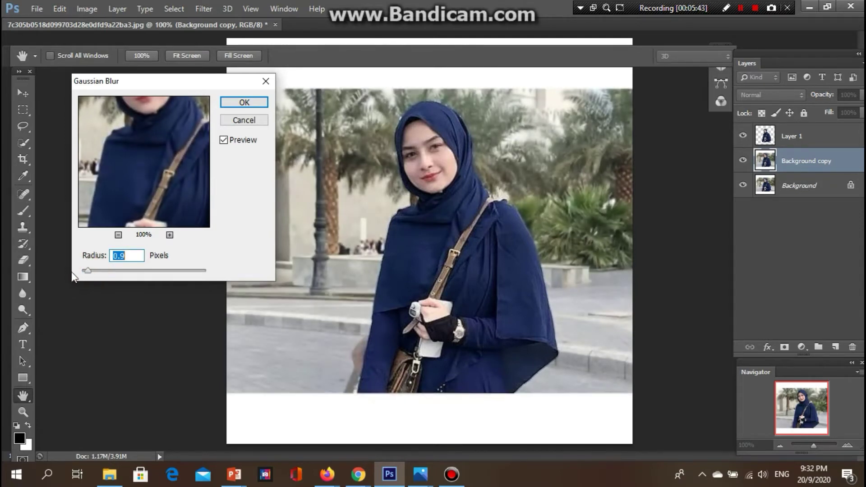
left_click_drag(84, 272, 145, 275)
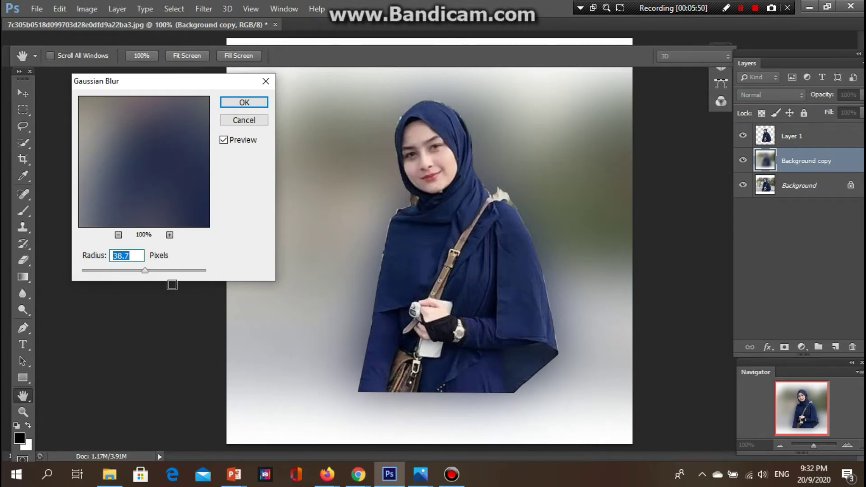
left_click_drag(147, 272, 103, 267)
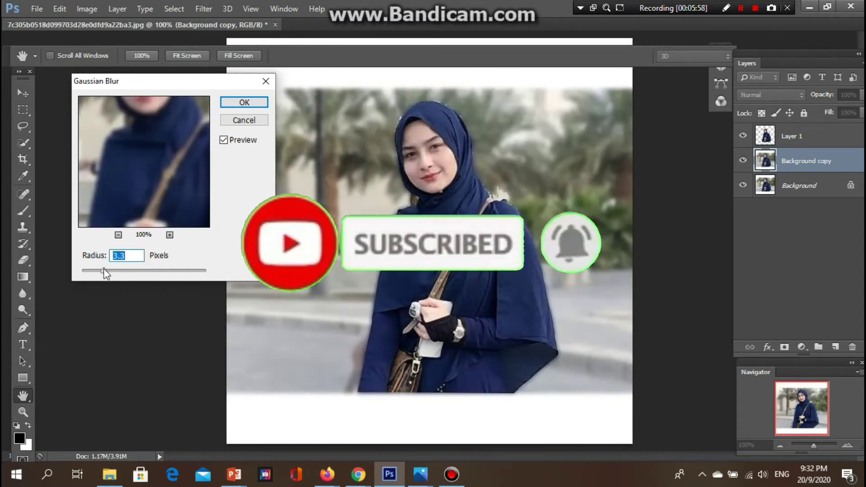
left_click_drag(104, 269, 100, 272)
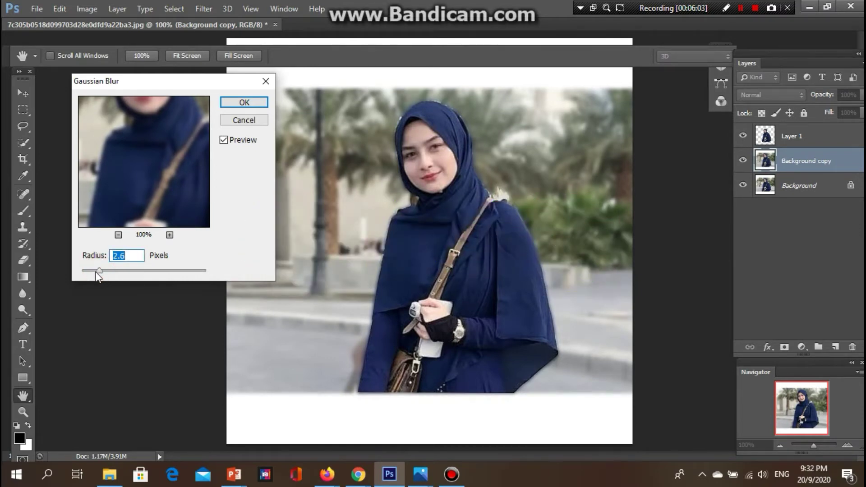
left_click(96, 271)
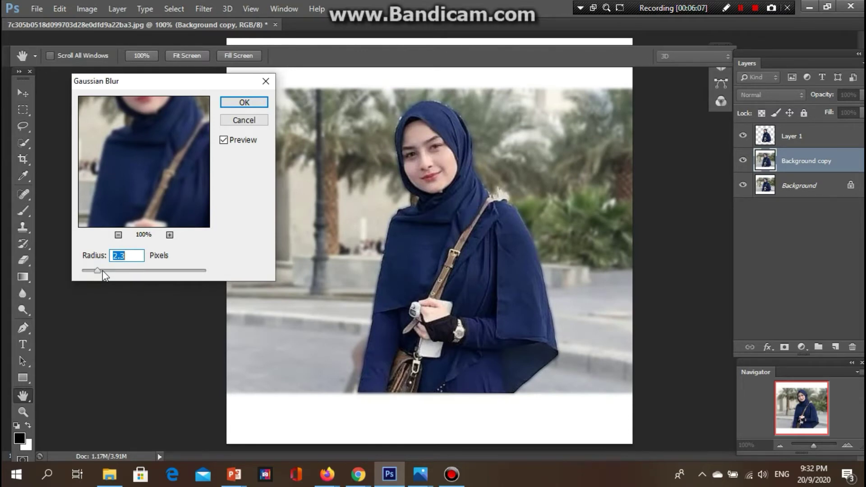
left_click(101, 271)
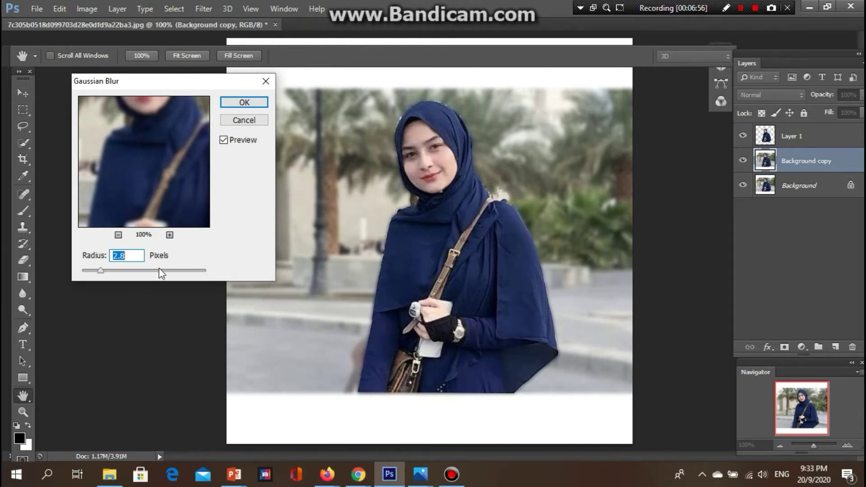
left_click(244, 102)
key("p")
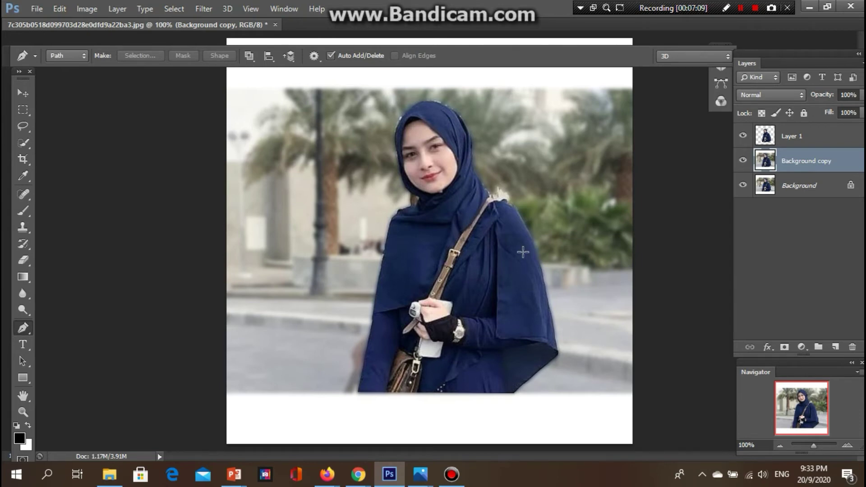
Try to save a PNG copy named BLUR HIJAB in the Pictures folder with Smallest / Slow compression and no interlacing
left_click(37, 9)
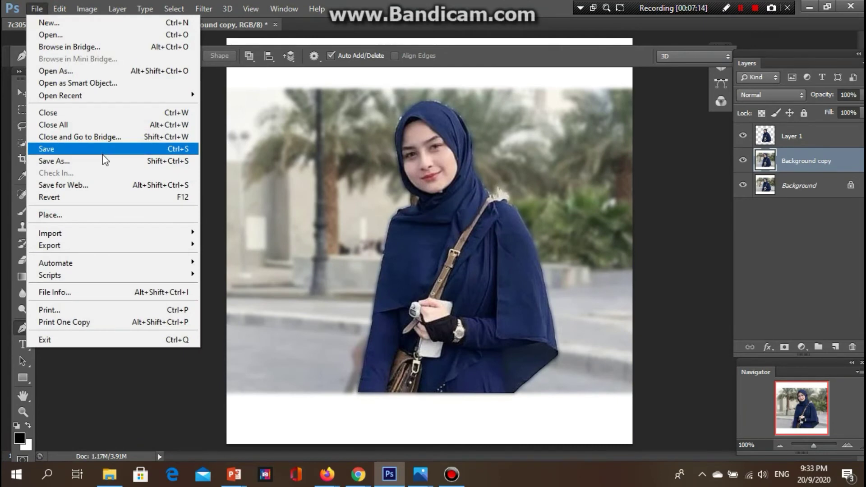
left_click(105, 165)
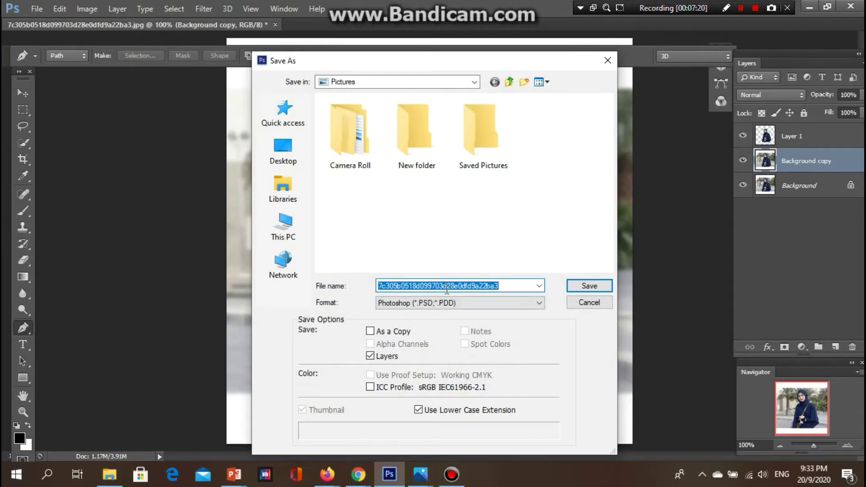
key("BackSpace")
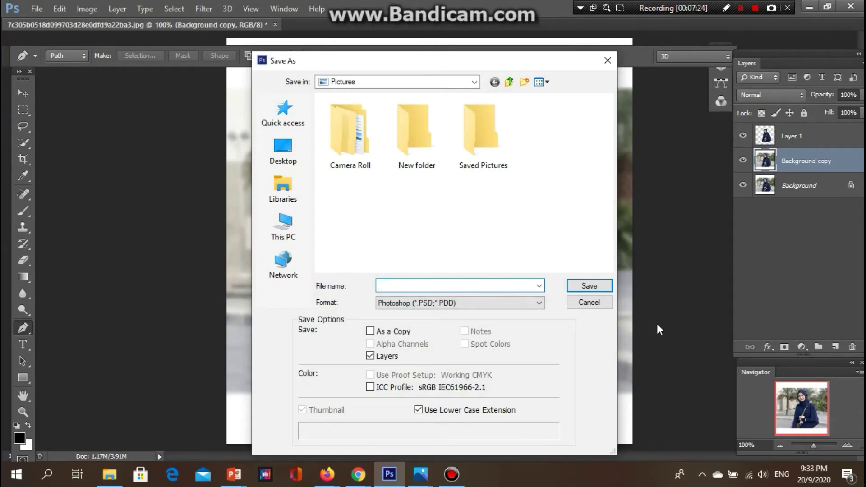
type("B")
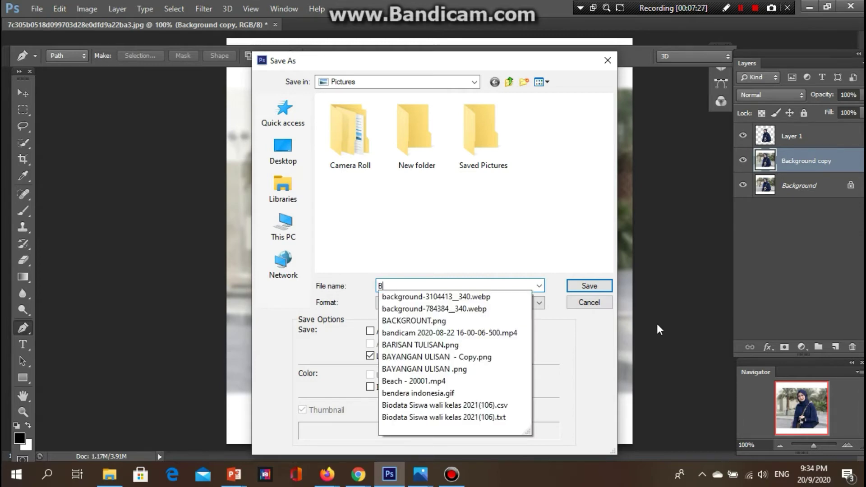
type("LUR HIJAB")
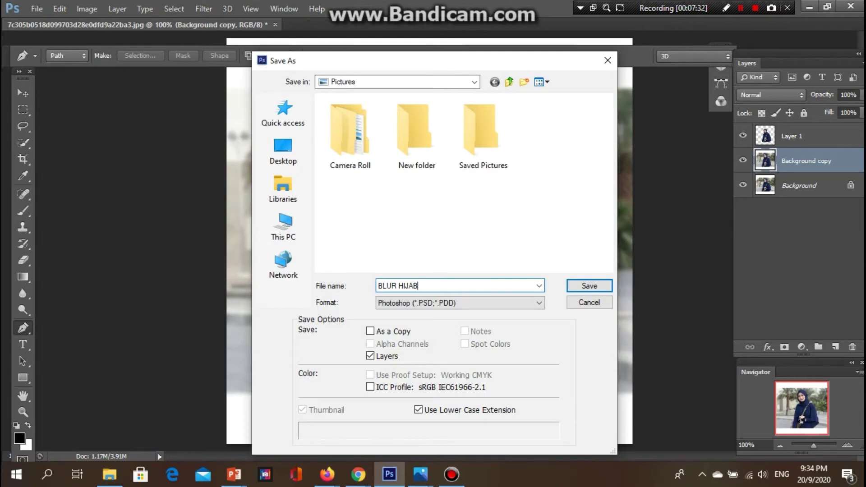
left_click(539, 303)
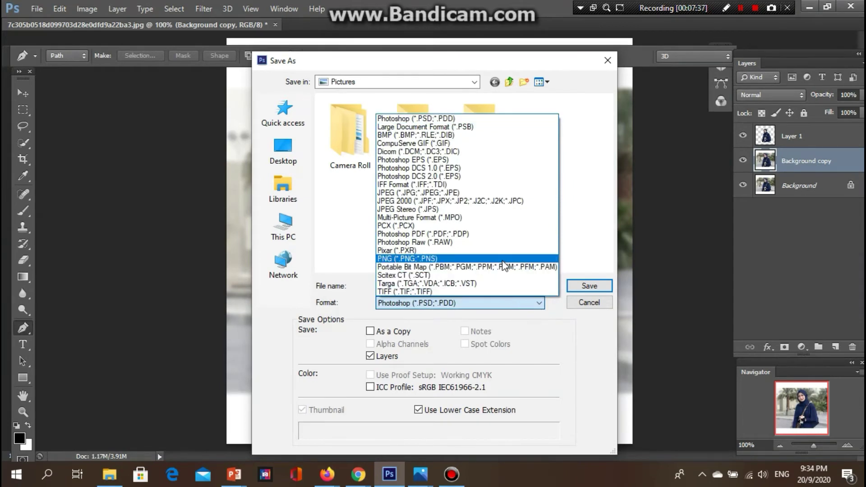
left_click(503, 260)
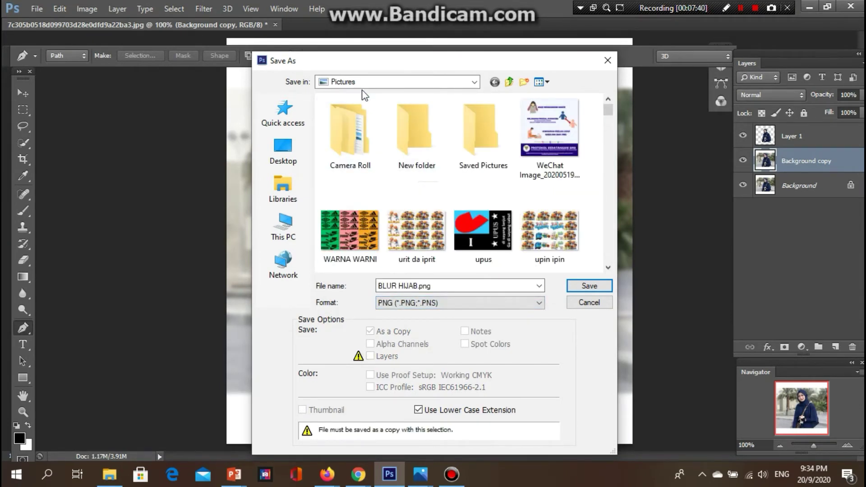
left_click(584, 285)
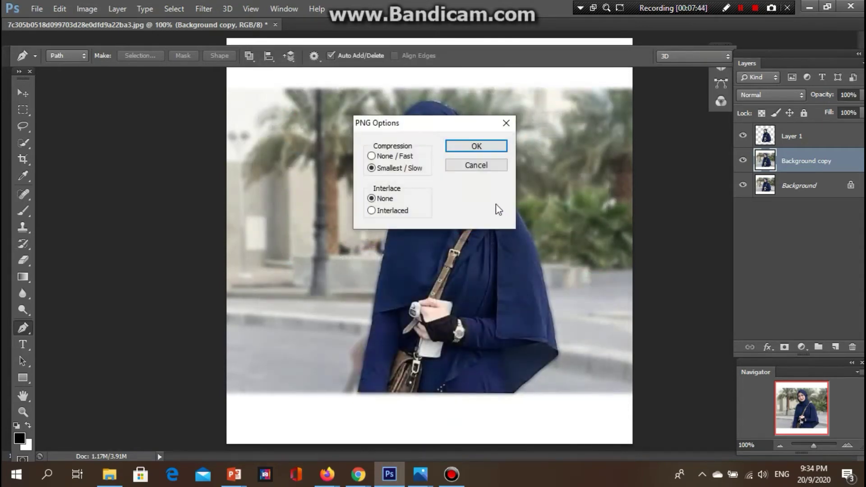
left_click(482, 148)
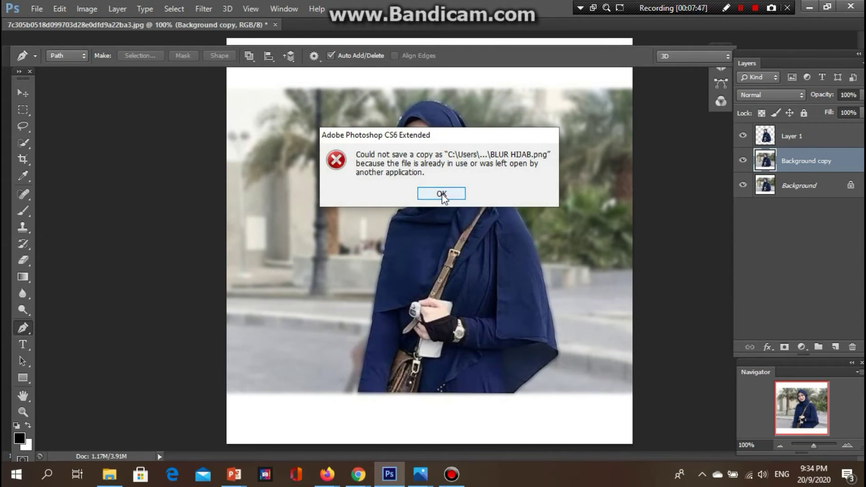
left_click(443, 193)
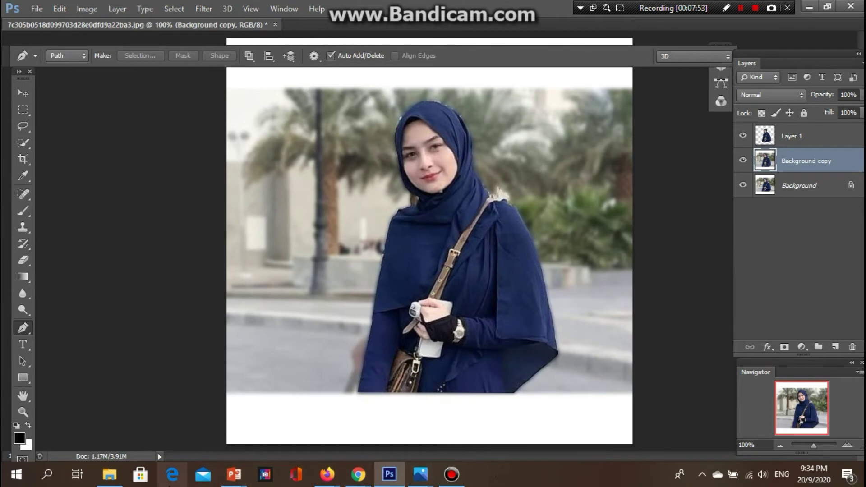
Switch to File Explorer, look for BLUR HIJAB in Pictures and the recent files, and open it to check the image
left_click(110, 475)
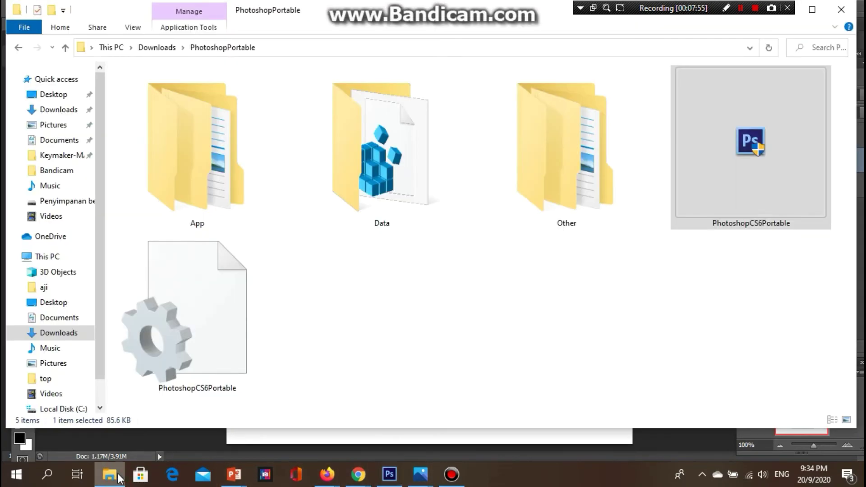
left_click(72, 367)
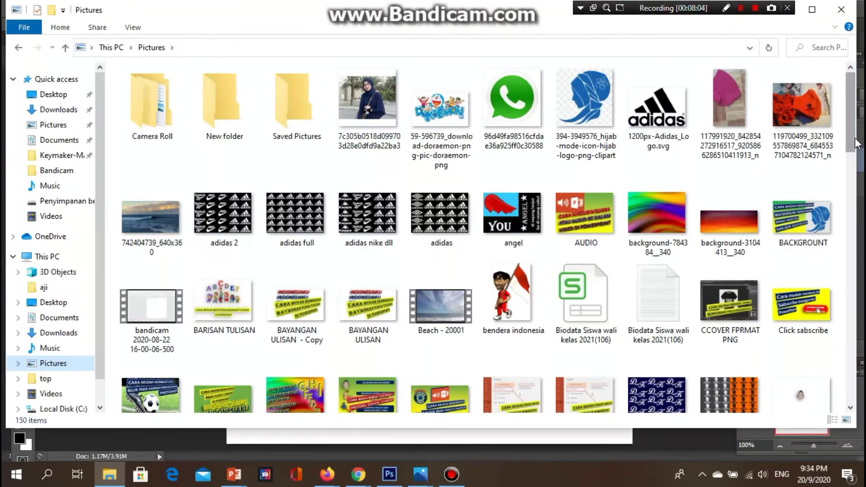
mouse_move(857, 144)
left_mouse_down()
mouse_move(853, 397)
mouse_move(854, 148)
left_mouse_up()
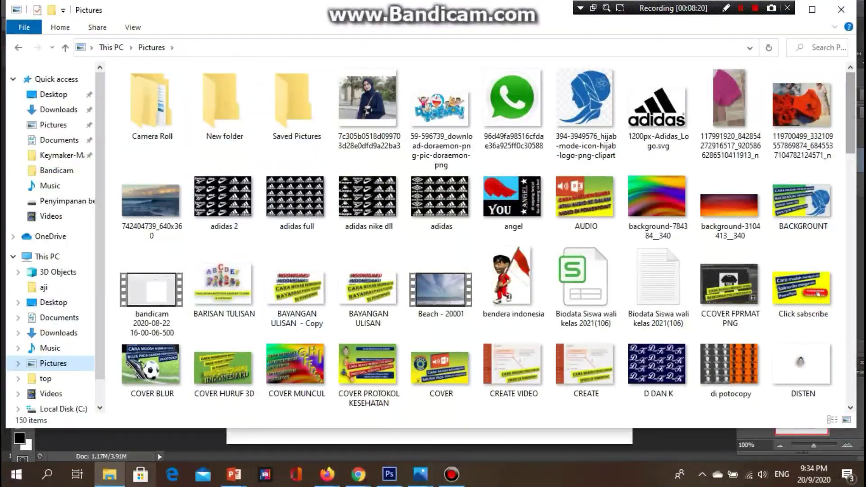
left_click(72, 79)
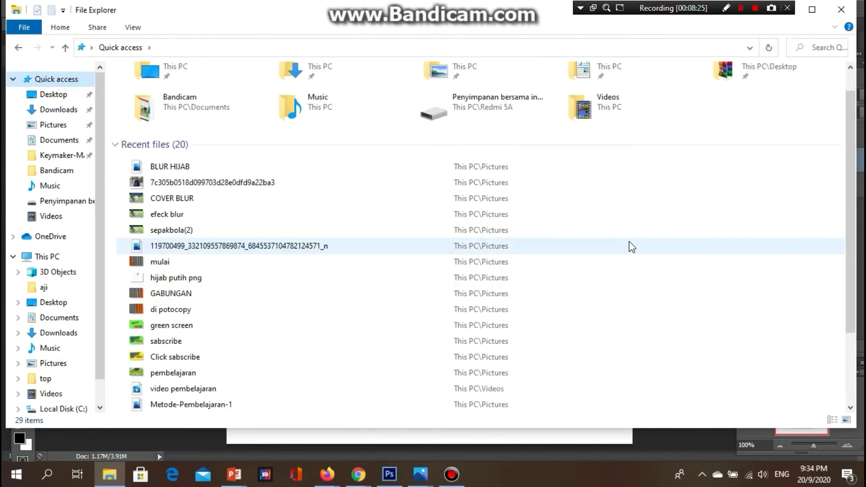
scroll(629, 246, "down", 1)
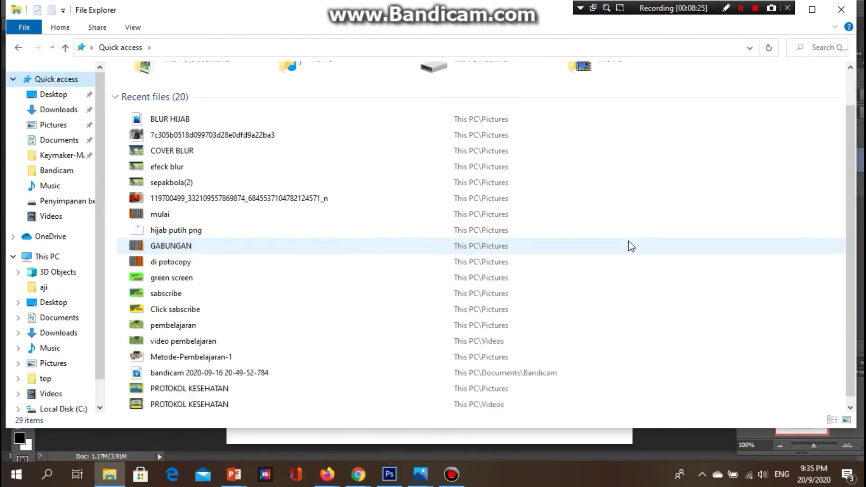
left_click(177, 121)
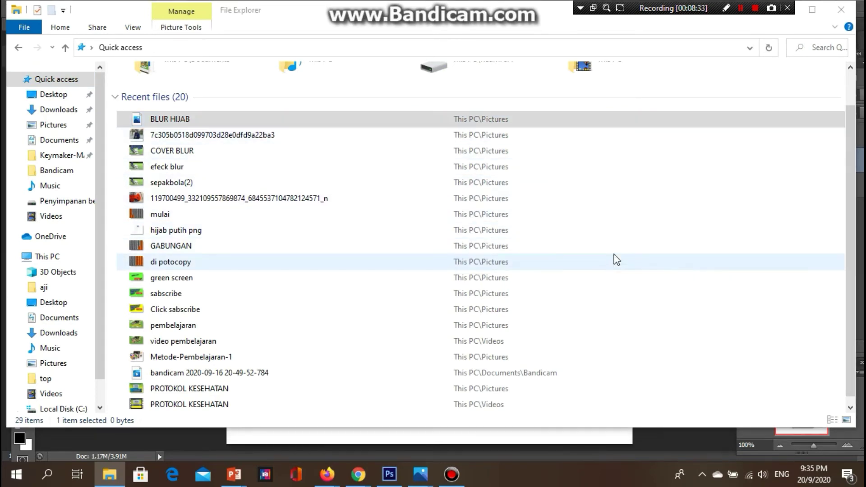
key("Return")
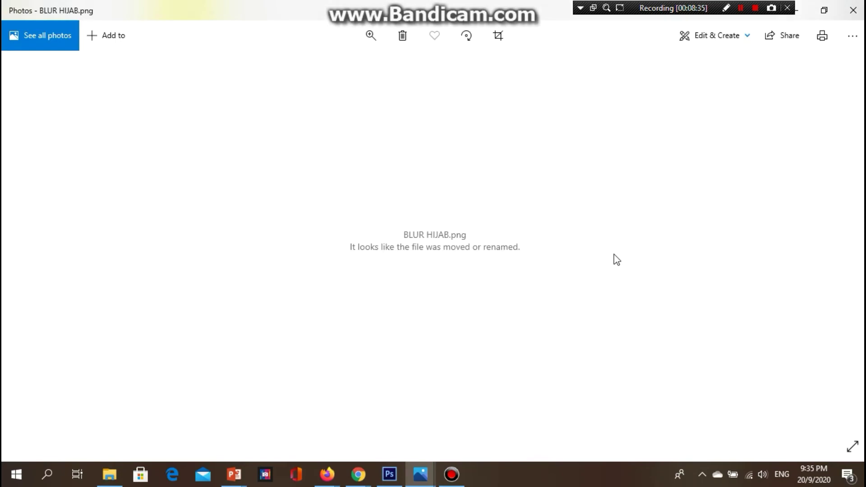
left_click(849, 14)
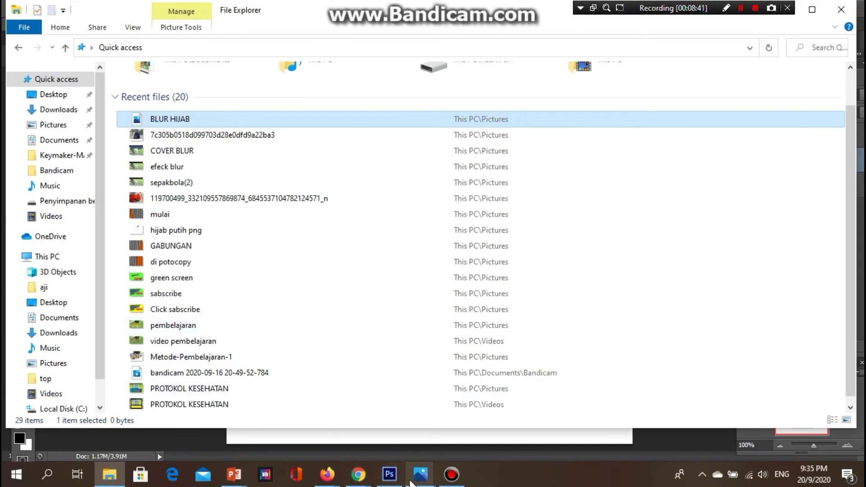
Switch back to Photoshop and save a copy of the image as a PNG named HJB in the Pictures folder
left_click(389, 474)
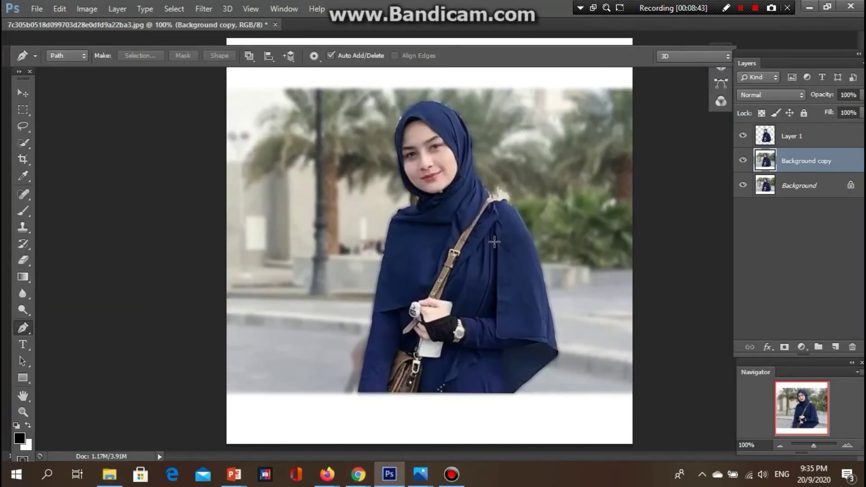
right_click(362, 157)
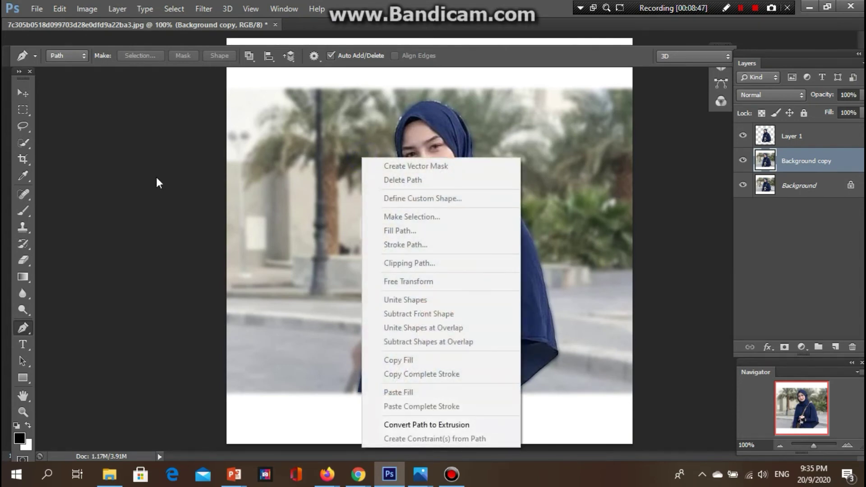
left_click(162, 175)
left_click(40, 8)
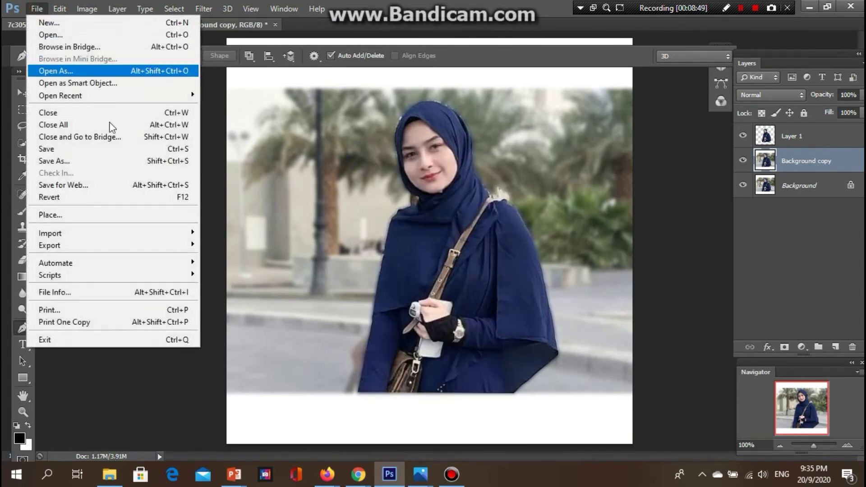
left_click(116, 162)
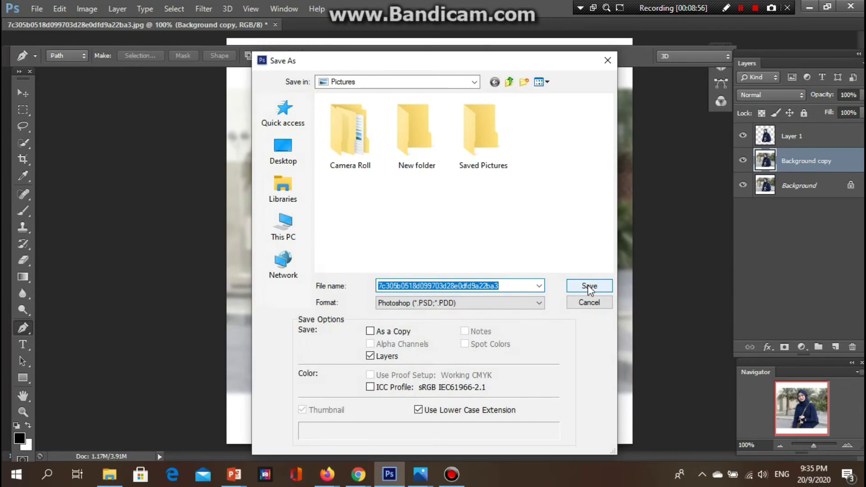
key("BackSpace")
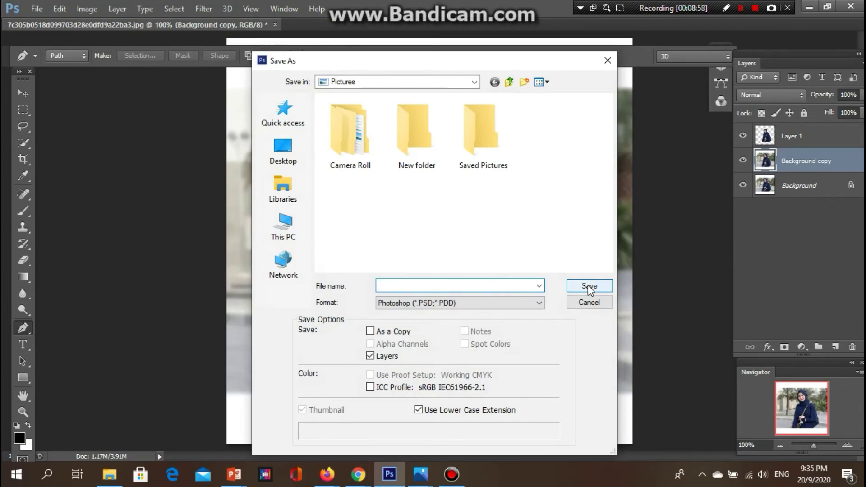
type("S")
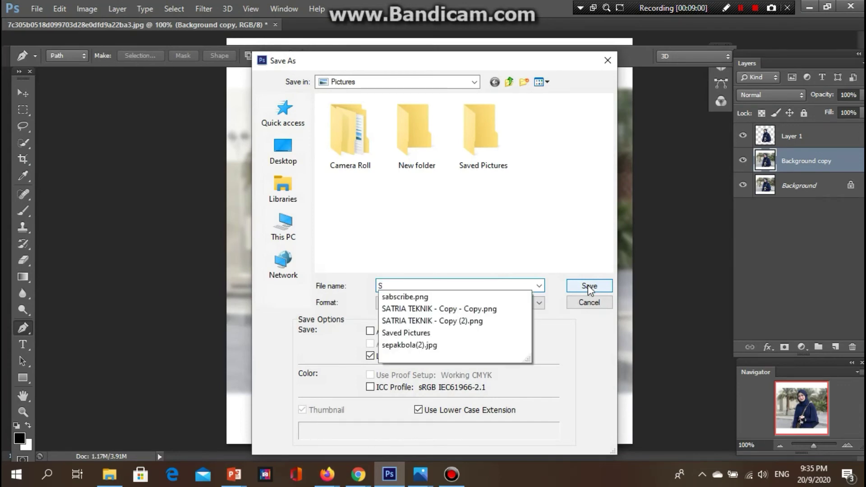
key("BackSpace")
type("HJB")
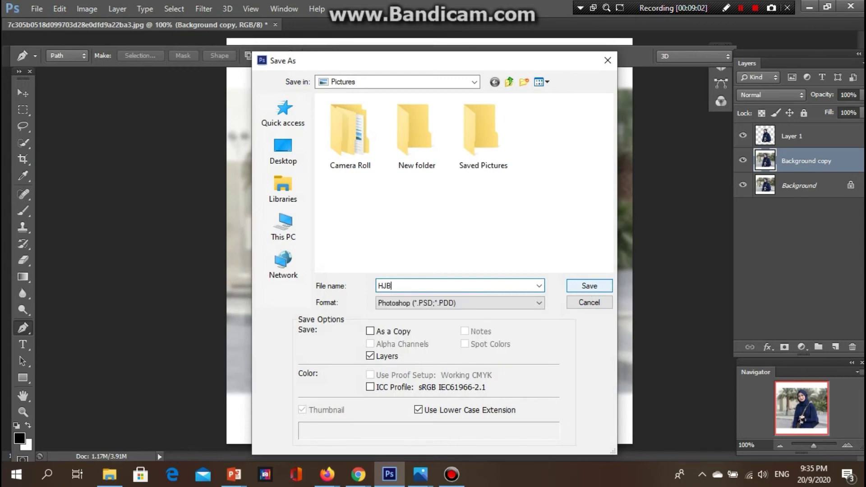
left_click(538, 303)
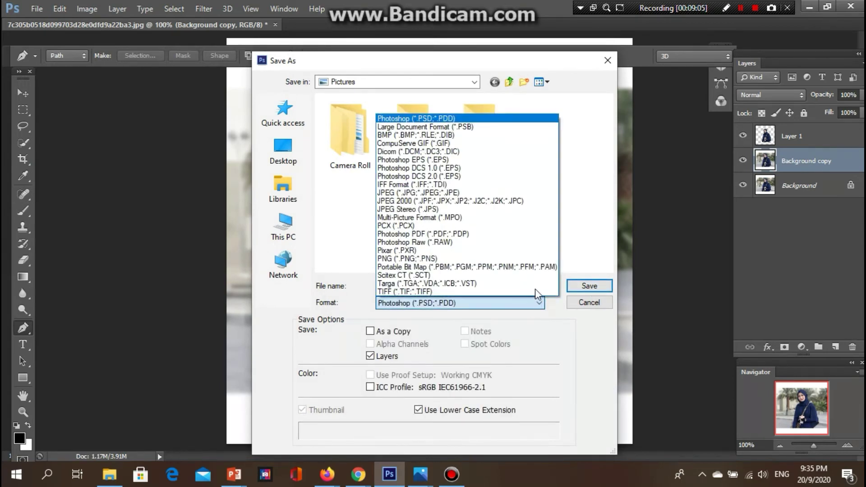
left_click(526, 258)
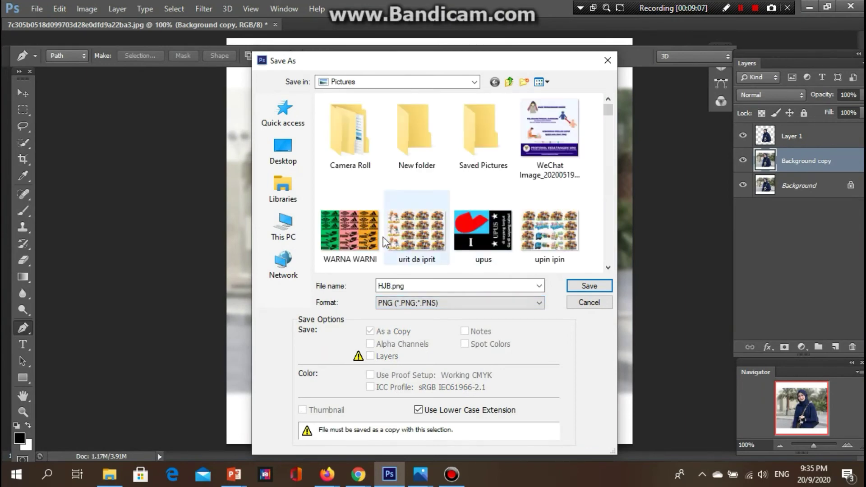
left_click(590, 287)
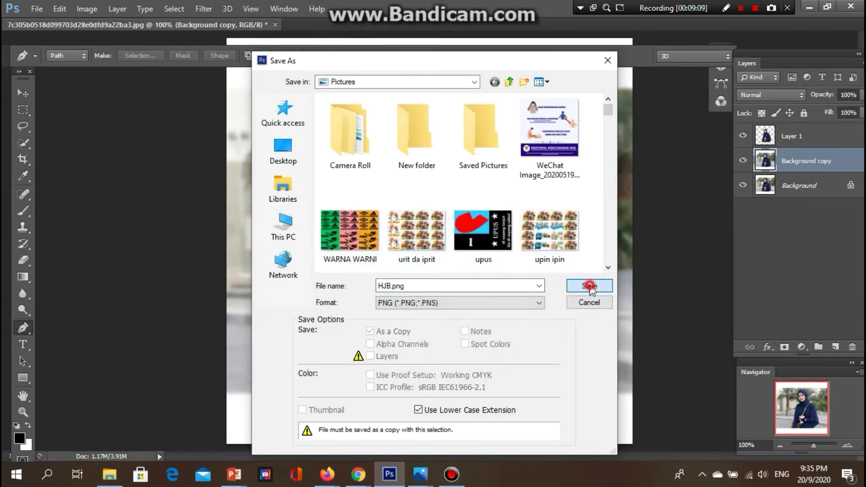
left_click(477, 146)
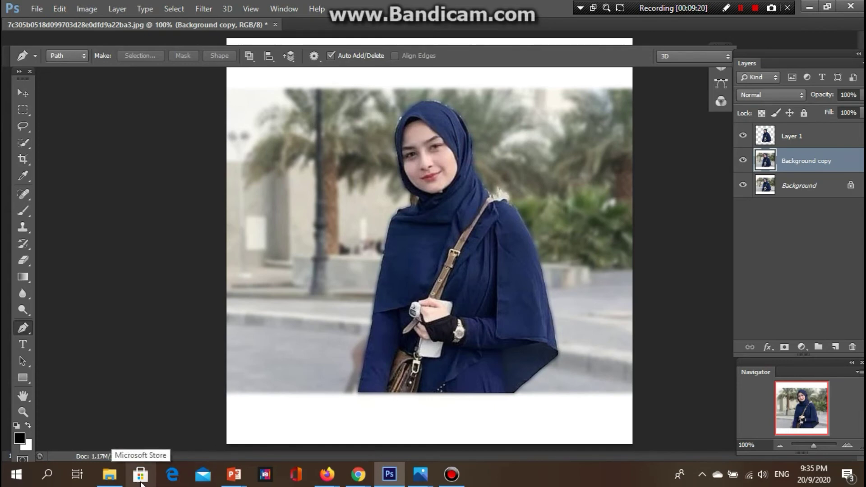
Switch to File Explorer and open HJB from the recent files to check the exported image
left_click(109, 475)
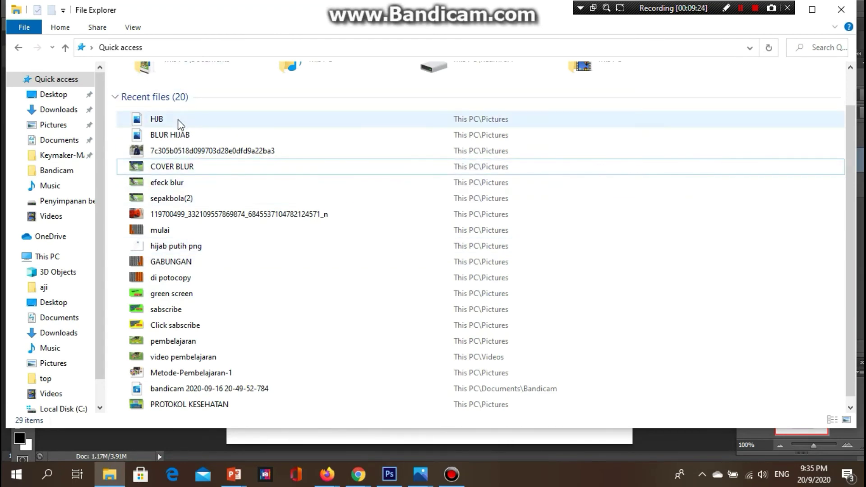
left_click(250, 125)
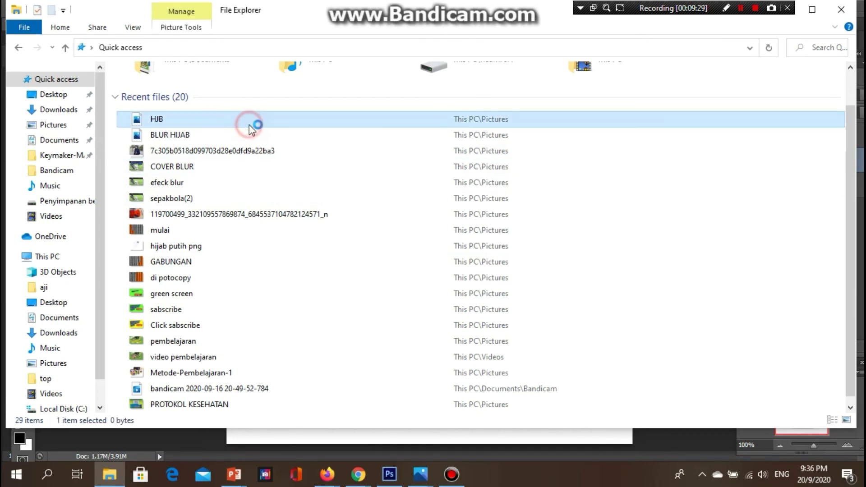
double_click(249, 124)
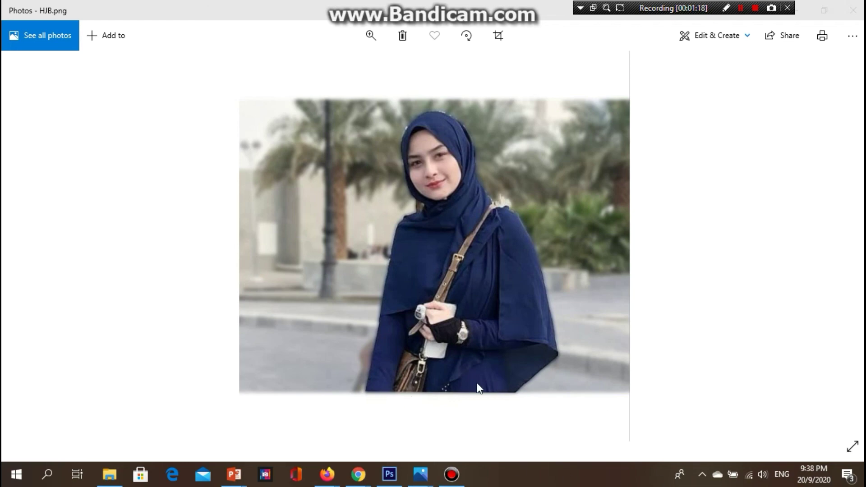
Switch back to Photoshop and examine the woman's face, headscarf and shoulder edges against the blurred background at about 367% magnification
left_click(390, 474)
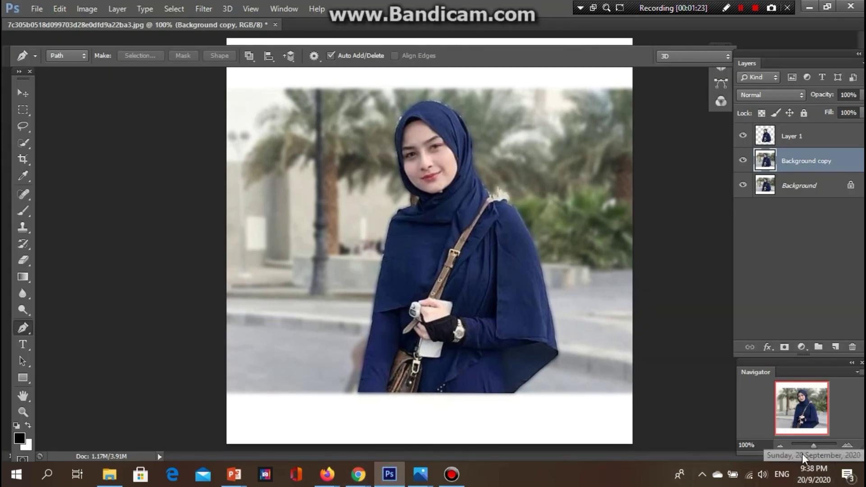
left_click_drag(810, 444, 821, 448)
scroll(648, 359, "up", 5)
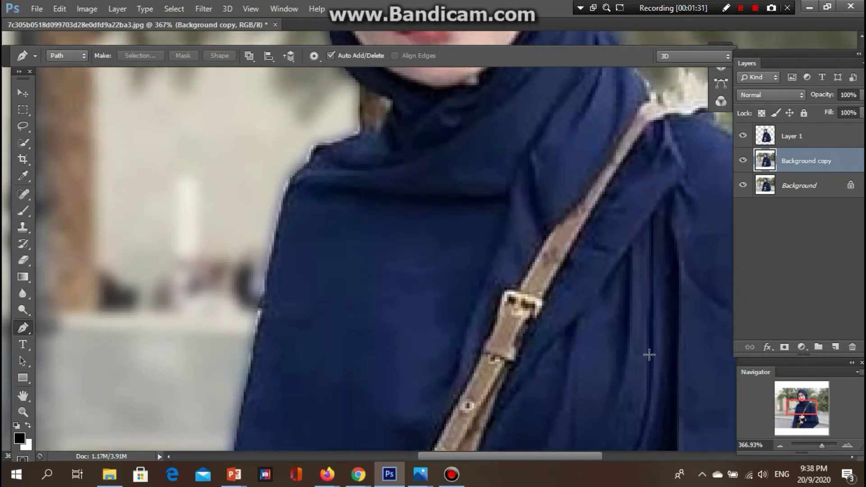
scroll(649, 355, "up", 7)
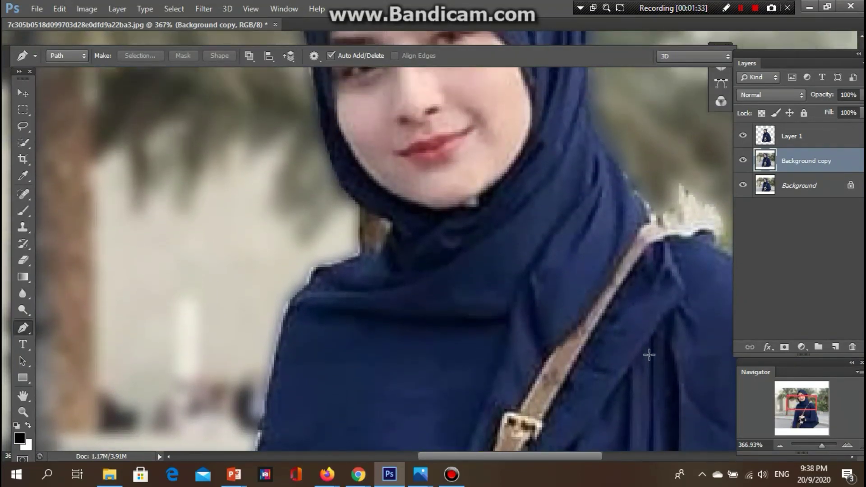
scroll(649, 355, "up", 3)
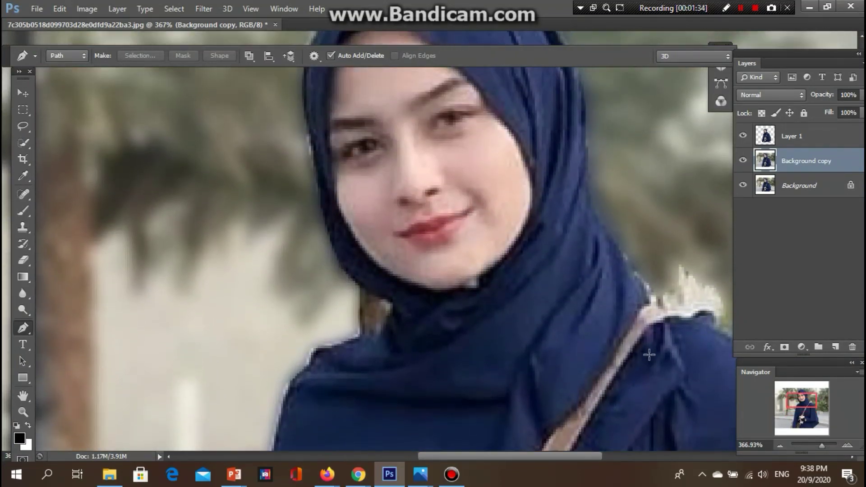